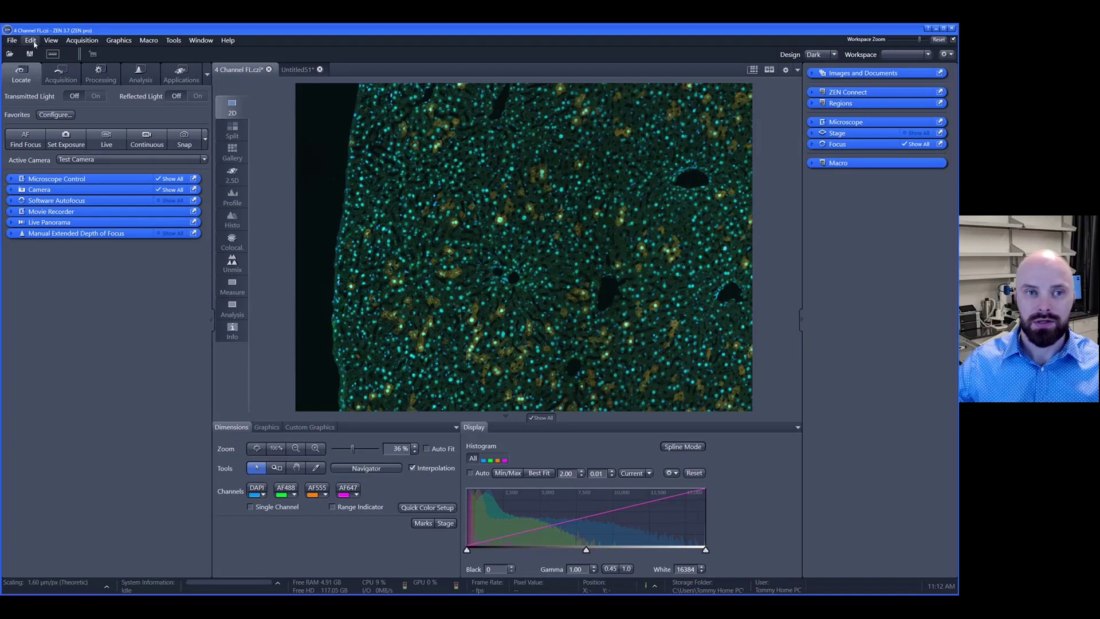
Step: Add a 100 µm scale bar from the Graphics menu to the tissue image
{"action": "left_click", "coordinate": [131, 45]}
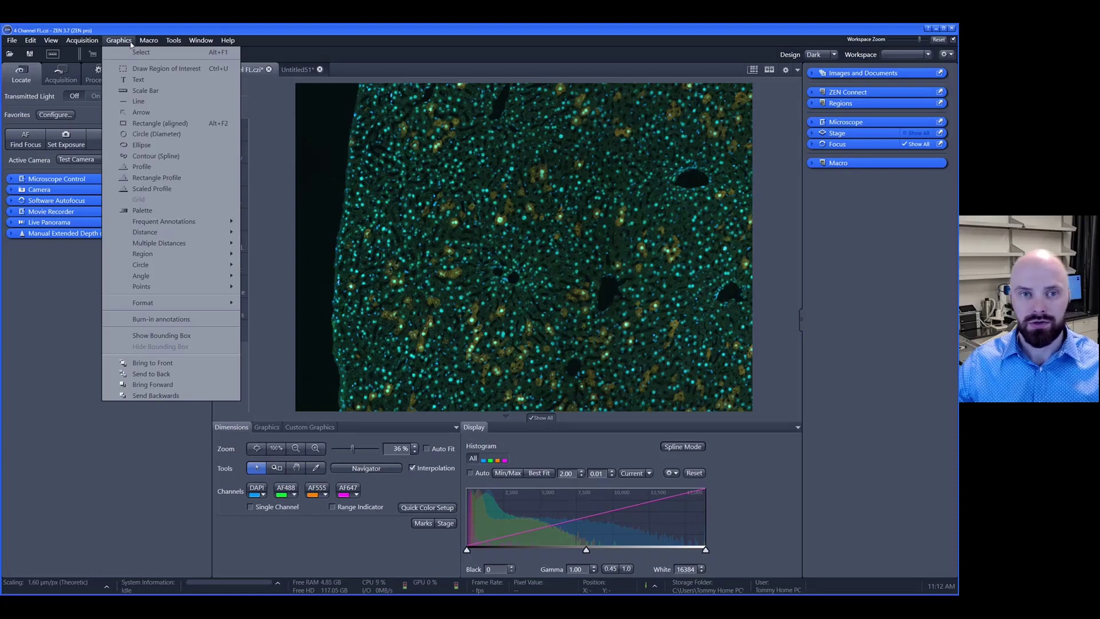
{"action": "left_click", "coordinate": [144, 92]}
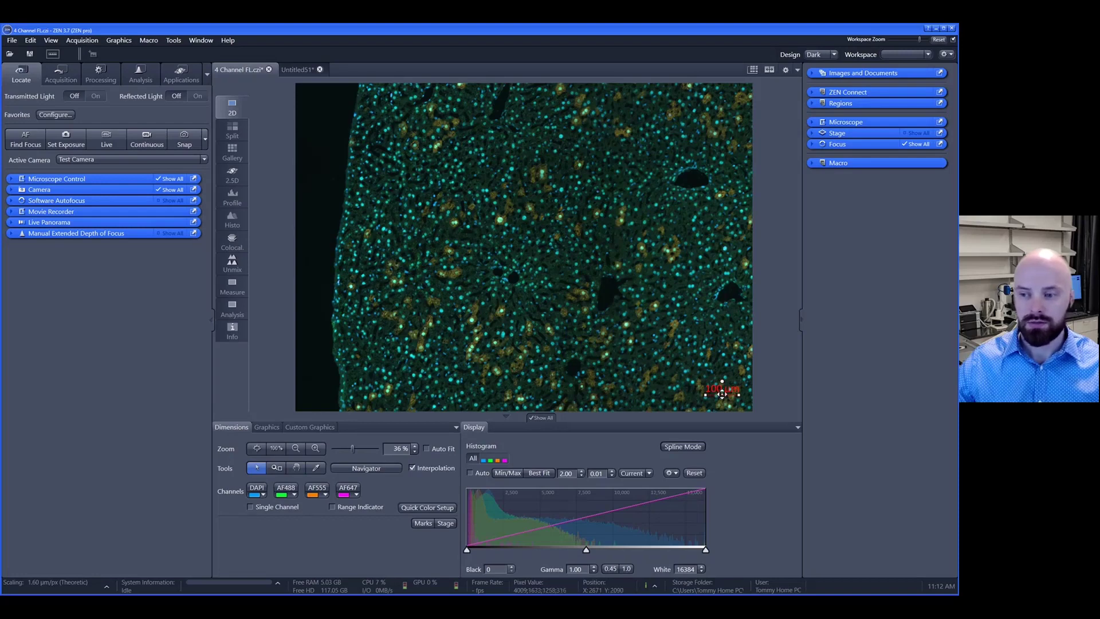
Step: Lengthen the scale bar to 200 µm and place it in the image's bottom-right corner
{"action": "left_click_drag", "start_coordinate": [722, 393], "coordinate": [334, 124]}
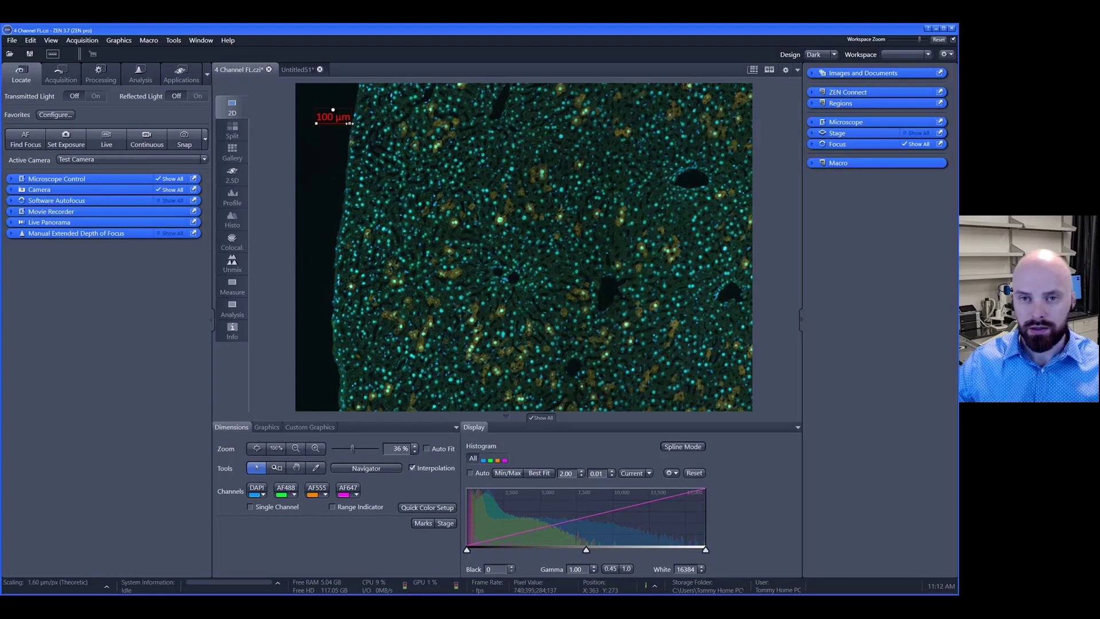
{"action": "left_click_drag", "start_coordinate": [350, 123], "coordinate": [361, 82]}
{"action": "left_click_drag", "start_coordinate": [405, 127], "coordinate": [411, 216]}
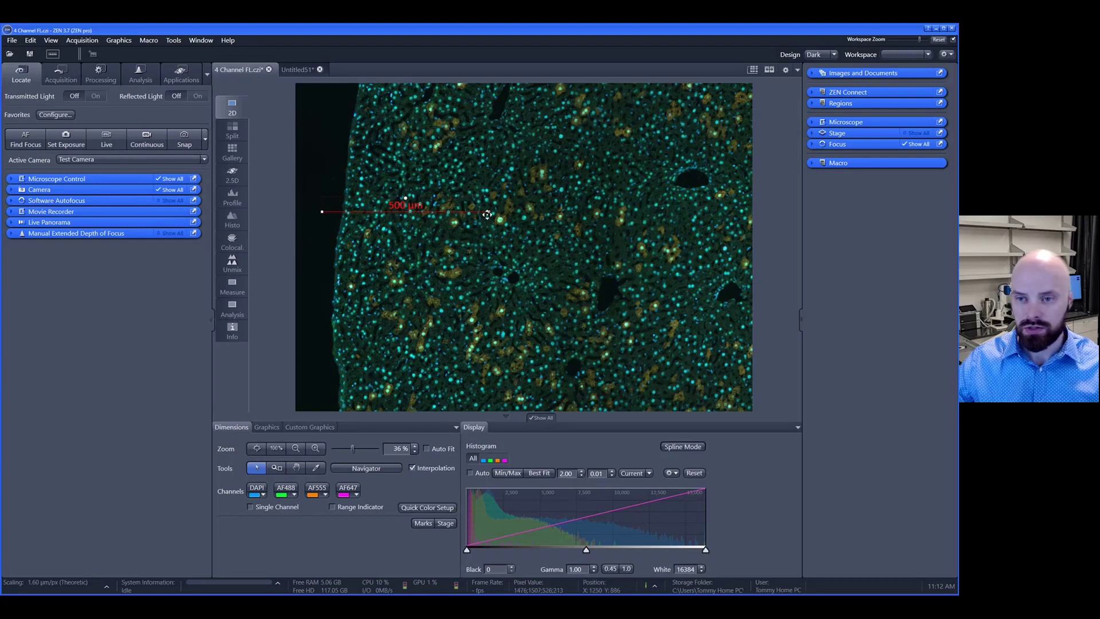
{"action": "left_click_drag", "start_coordinate": [490, 211], "coordinate": [436, 195]}
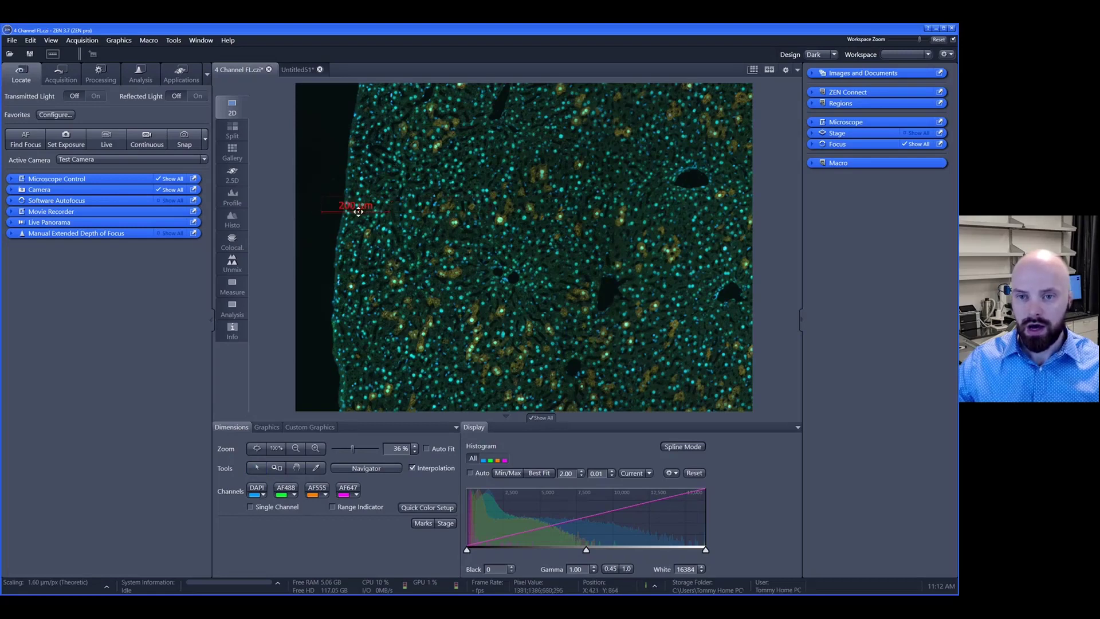
{"action": "left_click_drag", "start_coordinate": [363, 212], "coordinate": [709, 391]}
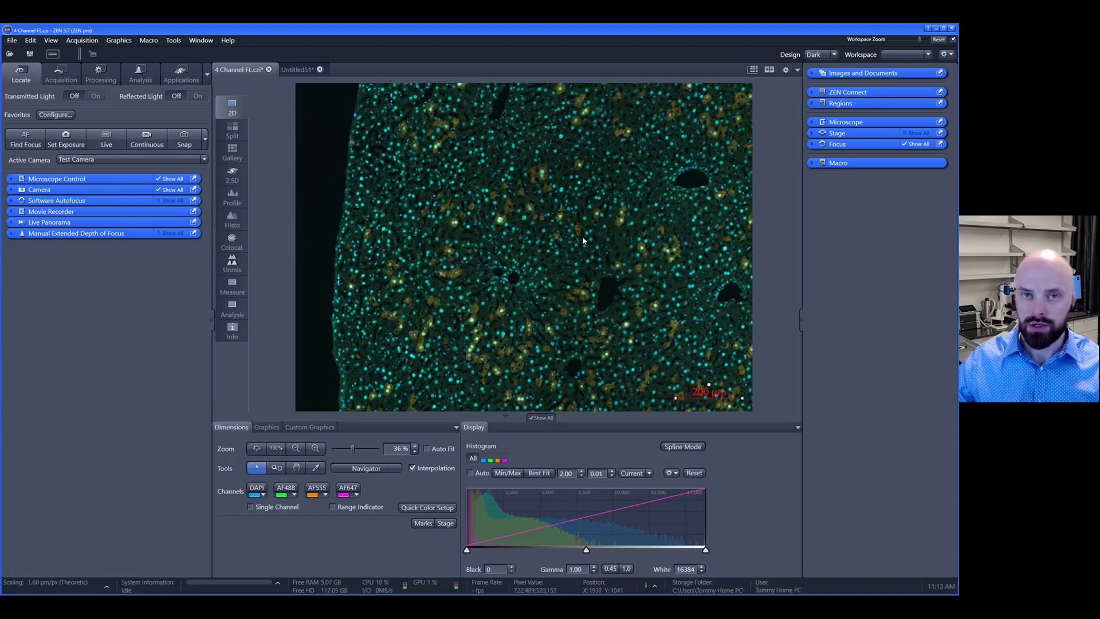
Step: Open Format Graphical Elements for the scale bar and move the dialog off the bar
{"action": "right_click", "coordinate": [705, 394]}
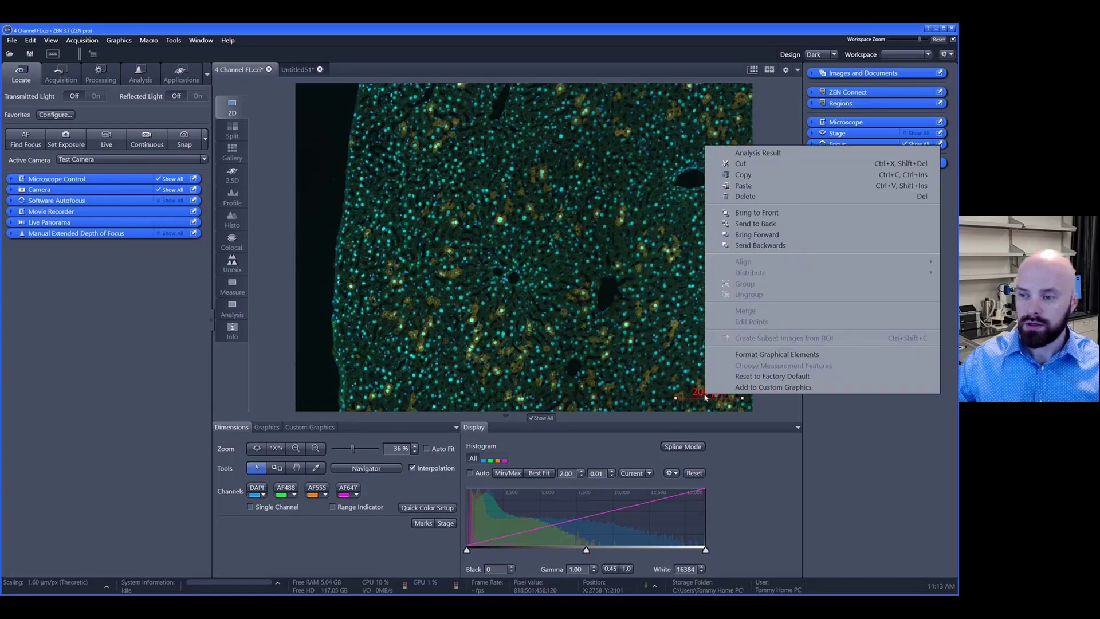
{"action": "left_click", "coordinate": [745, 359]}
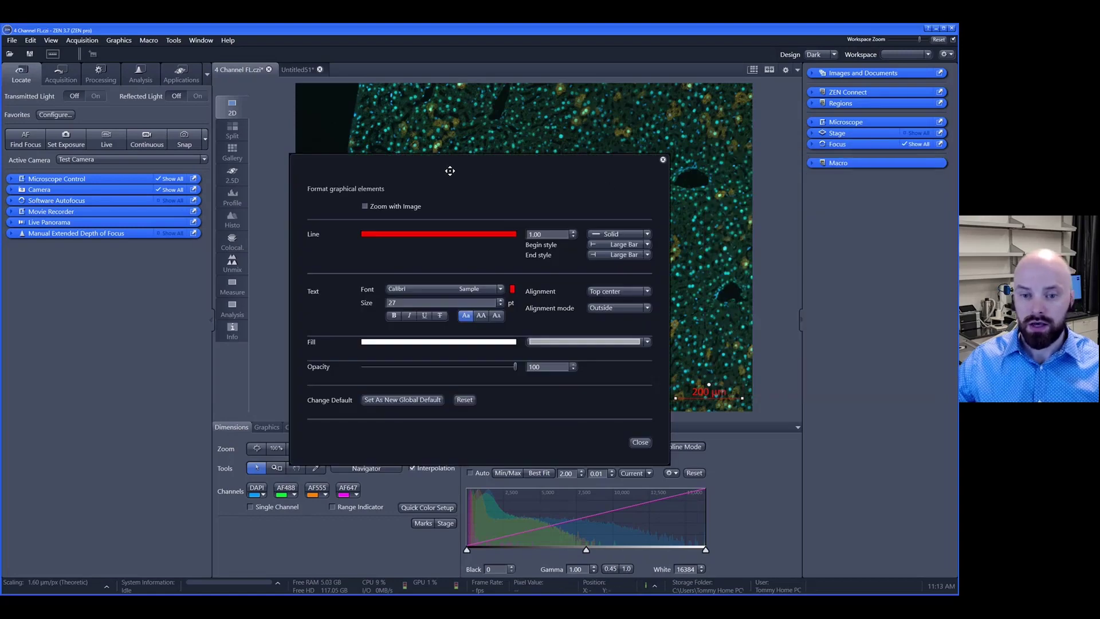
{"action": "left_click_drag", "start_coordinate": [450, 171], "coordinate": [344, 106]}
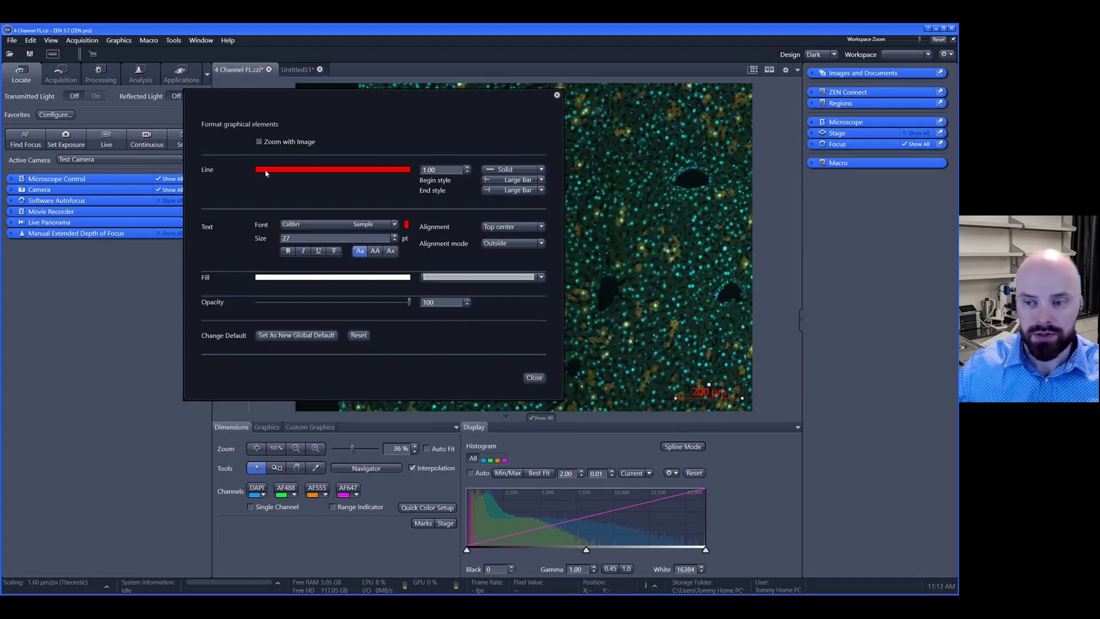
Step: Make the scale bar line black with a line width of 6.00
{"action": "left_click", "coordinate": [395, 170]}
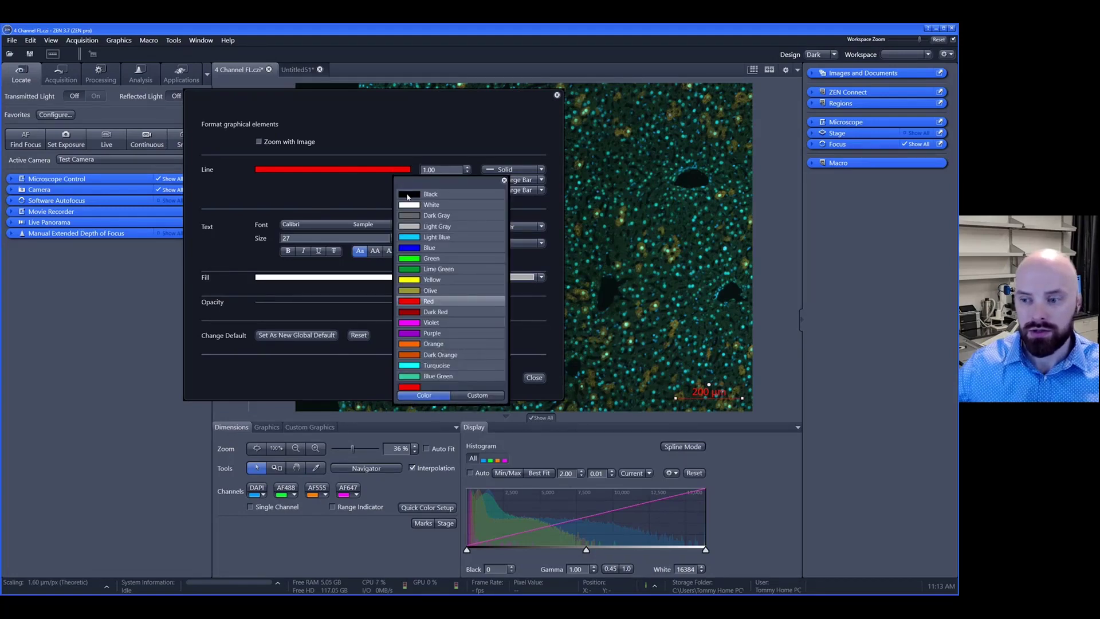
{"action": "left_click", "coordinate": [408, 195]}
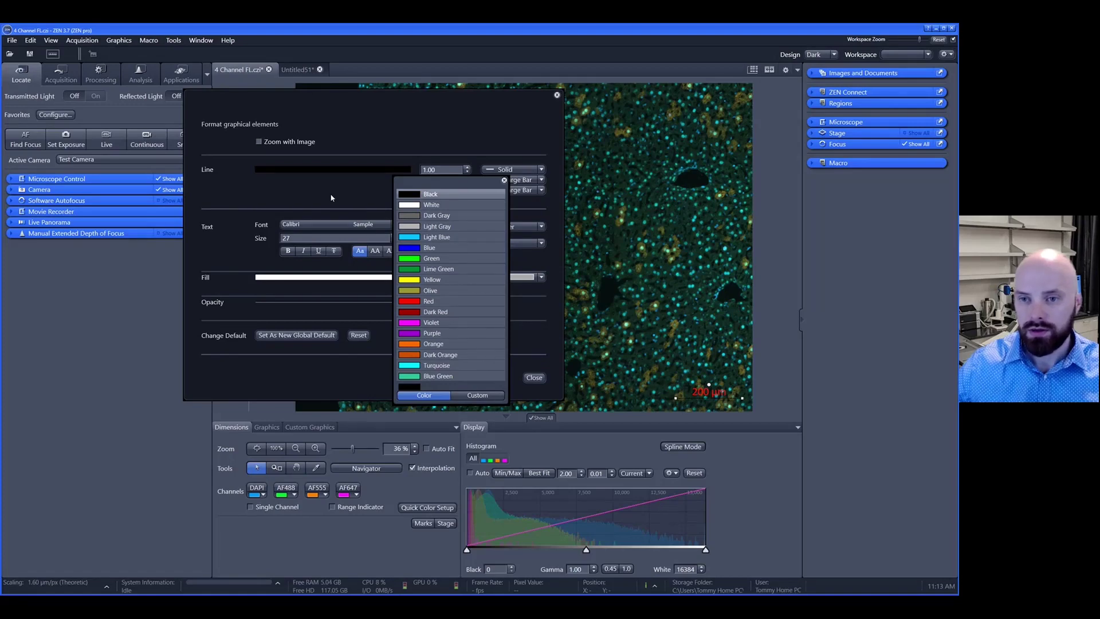
{"action": "left_click", "coordinate": [444, 170]}
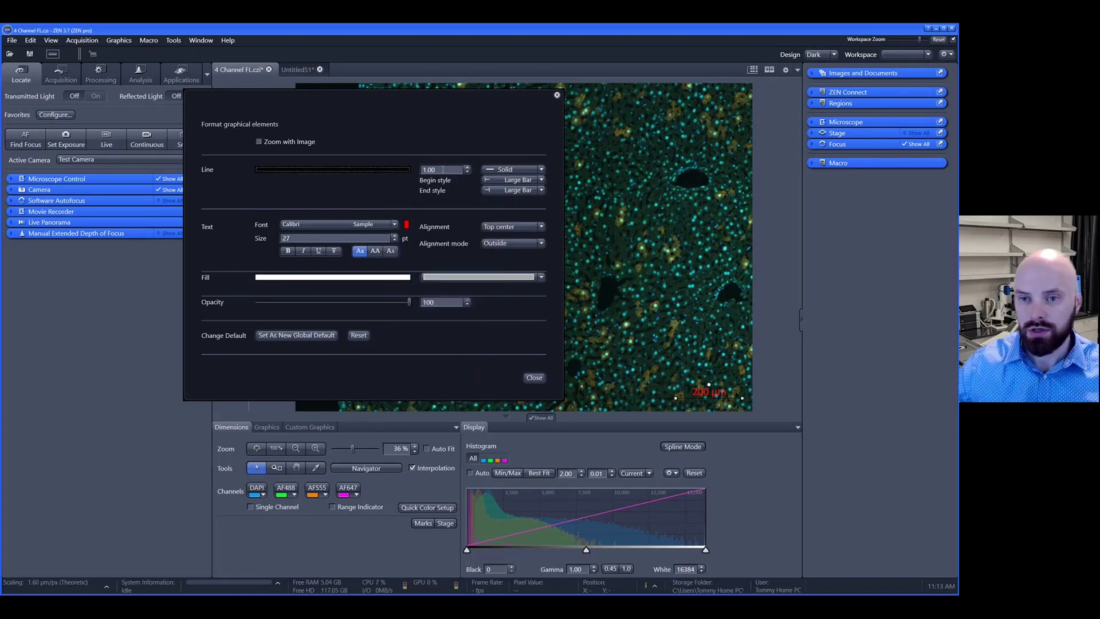
{"action": "double_click", "coordinate": [444, 171]}
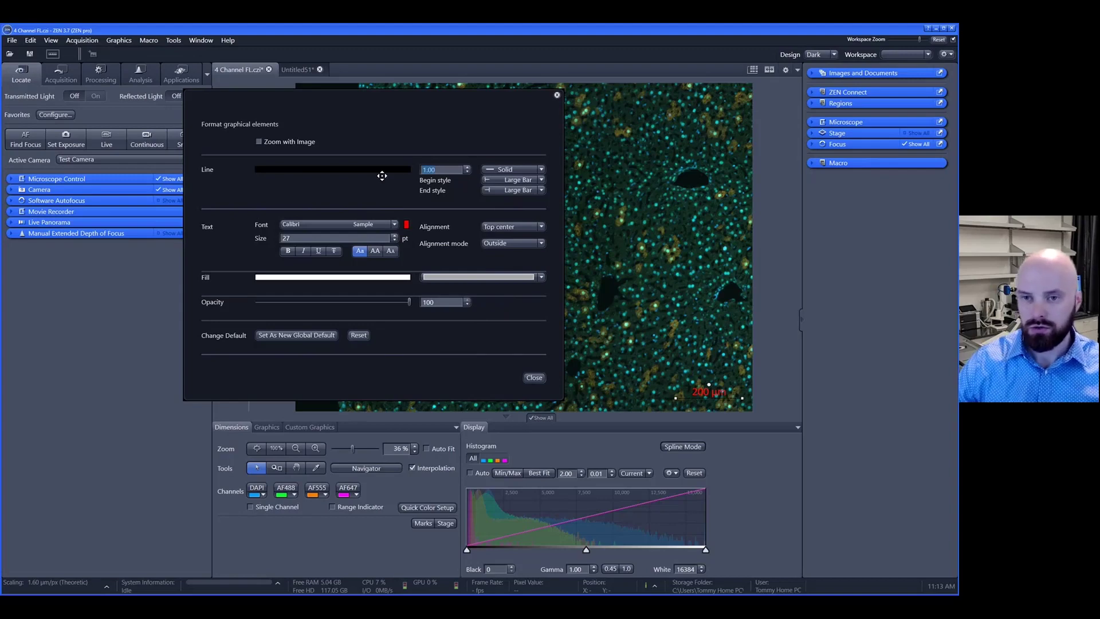
{"action": "type", "text": "6"}
{"action": "key", "text": "Return"}
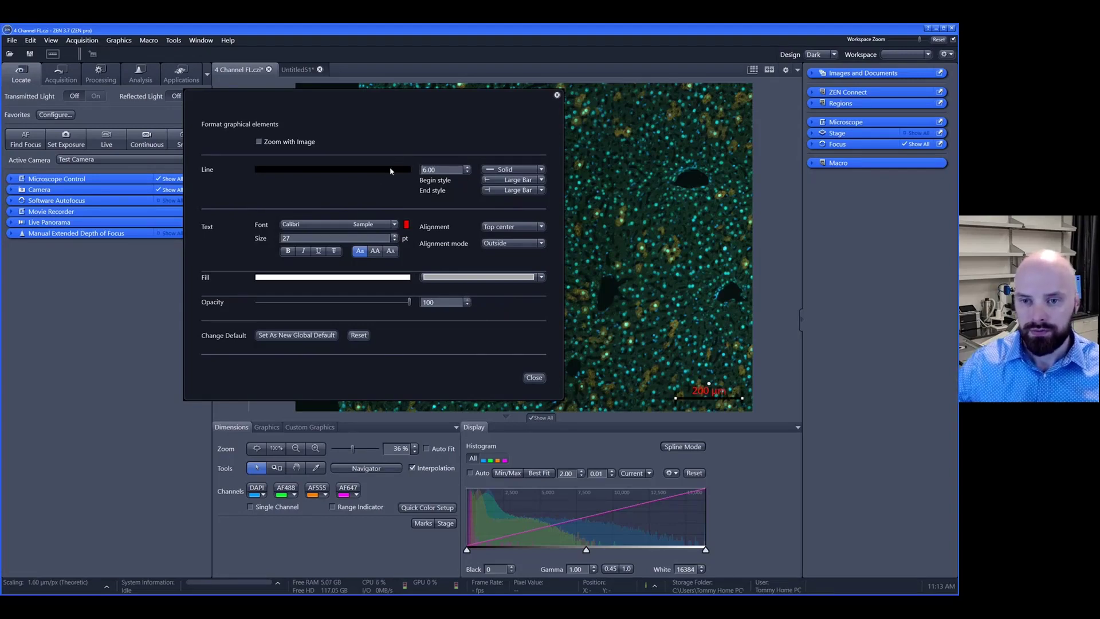
Step: Keep the line style solid and set Large Bar for the line's begin and end styles
{"action": "left_click", "coordinate": [500, 170]}
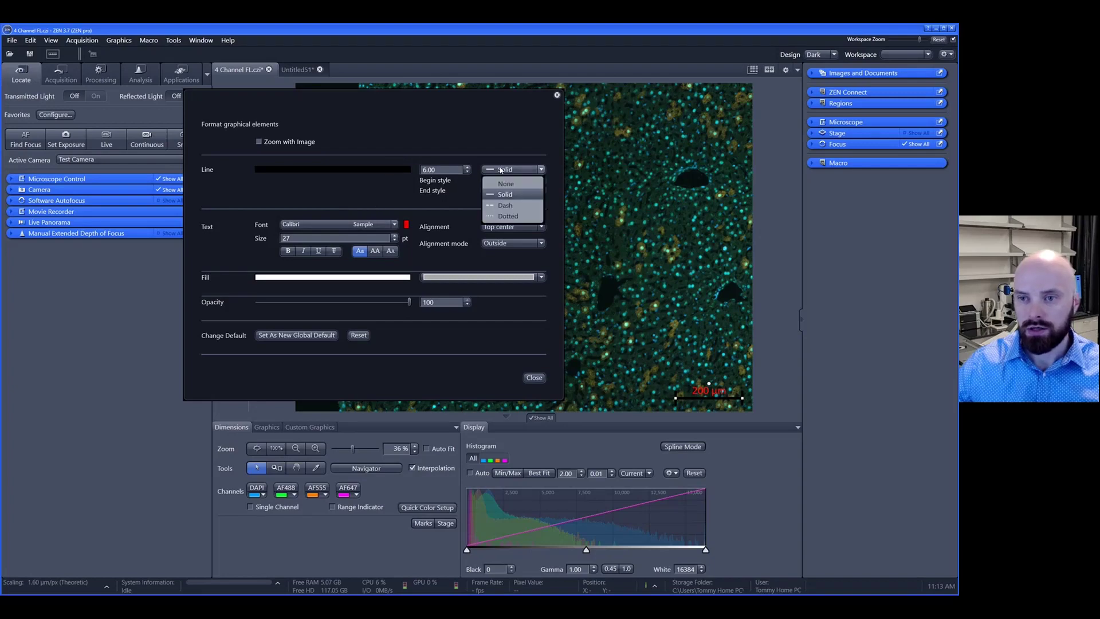
{"action": "left_click", "coordinate": [502, 206]}
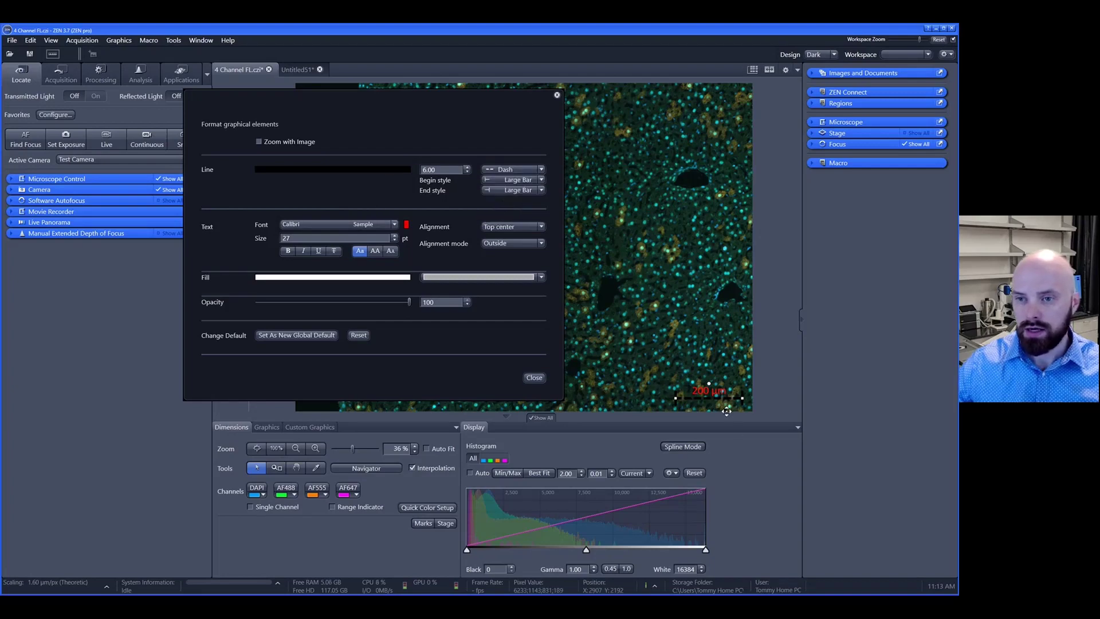
{"action": "left_click", "coordinate": [539, 169]}
{"action": "left_click", "coordinate": [505, 194]}
{"action": "left_click", "coordinate": [506, 181]}
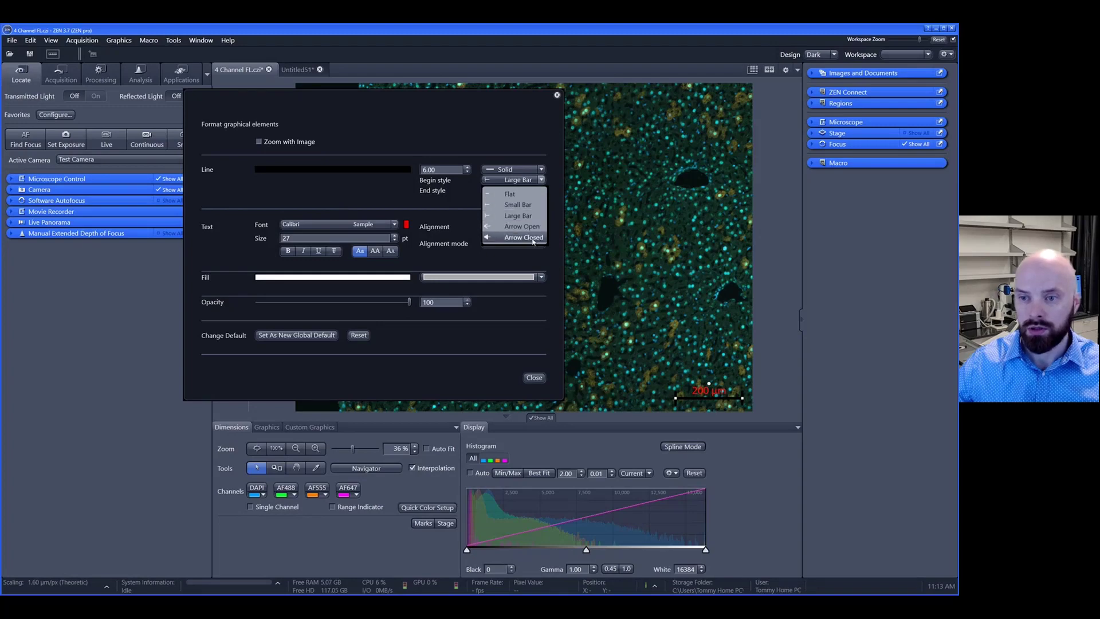
{"action": "left_click", "coordinate": [516, 216]}
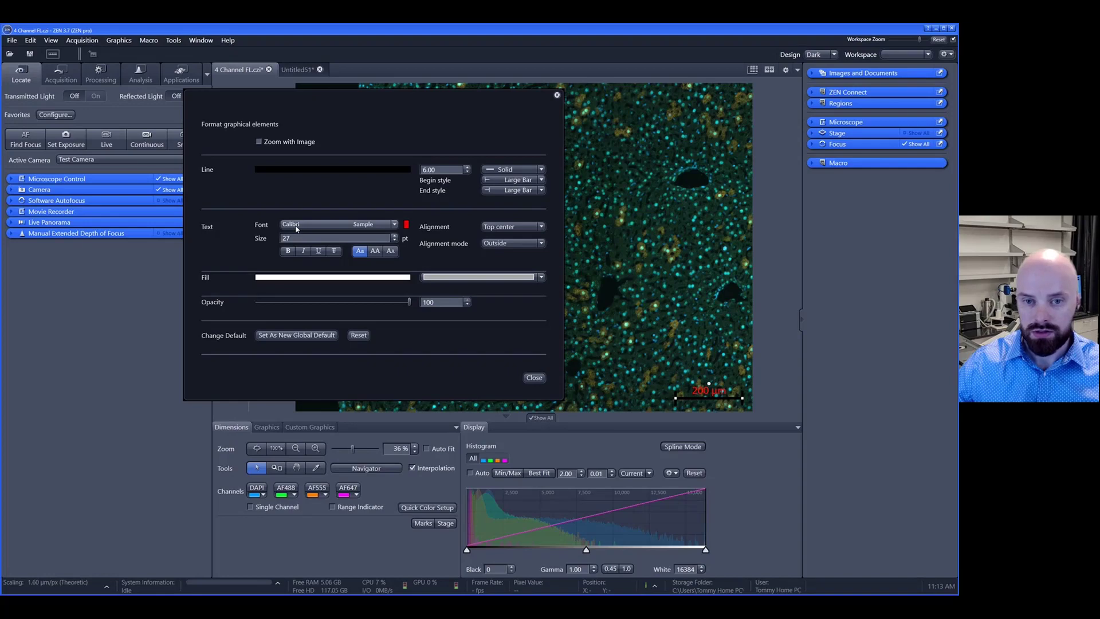
Step: Make the 200 µm label text black and set its size to 60
{"action": "left_click", "coordinate": [409, 227]}
{"action": "left_click", "coordinate": [422, 251]}
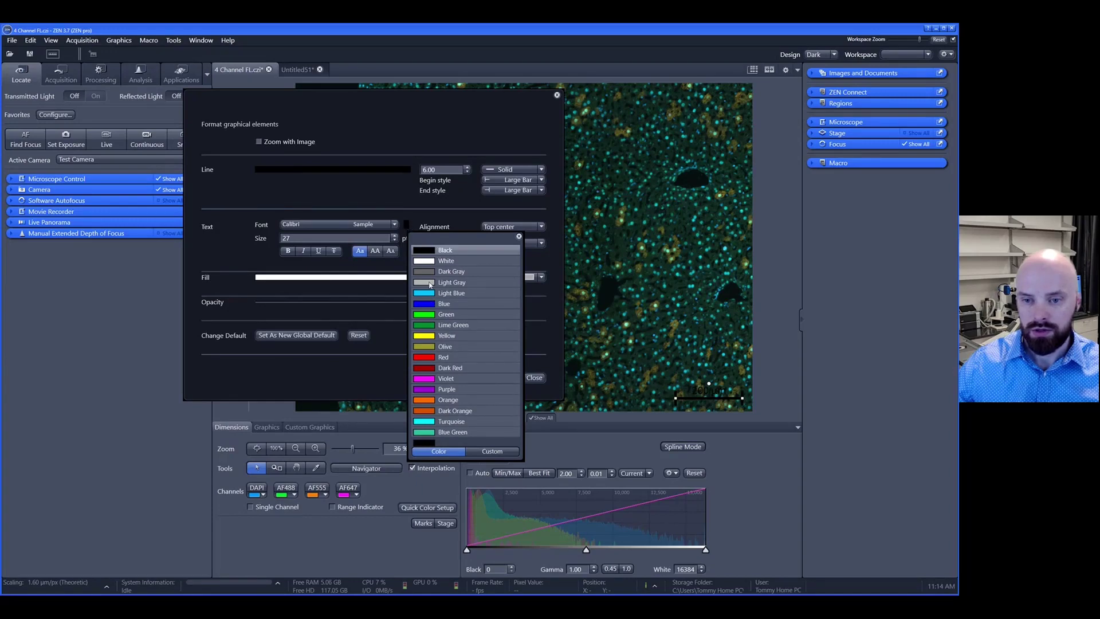
{"action": "left_click", "coordinate": [494, 451]}
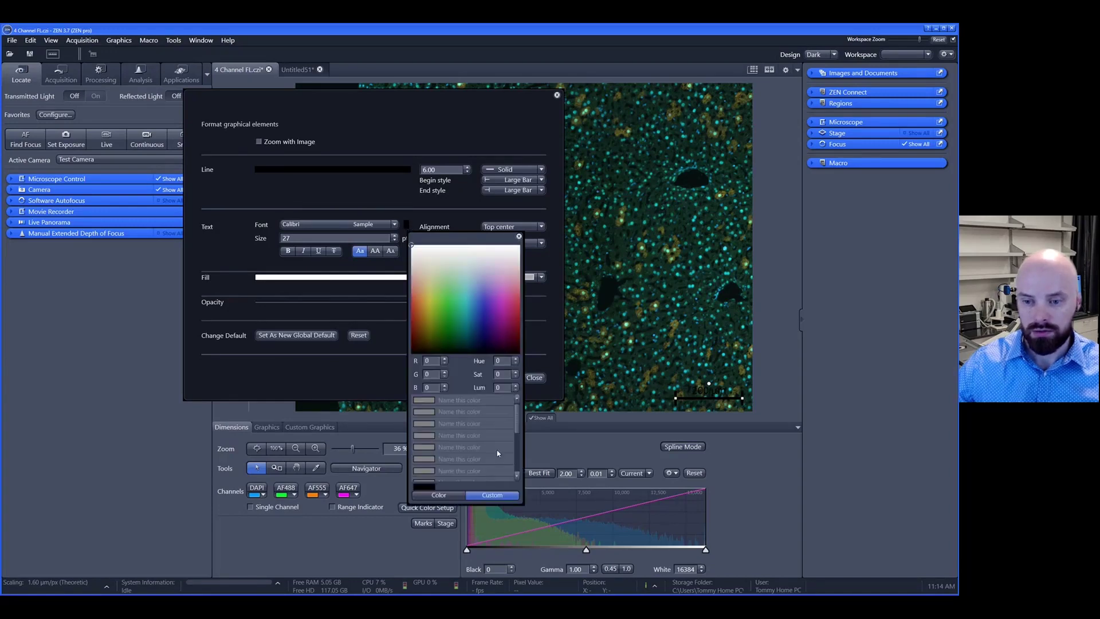
{"action": "left_click", "coordinate": [455, 496]}
{"action": "left_click", "coordinate": [403, 261]}
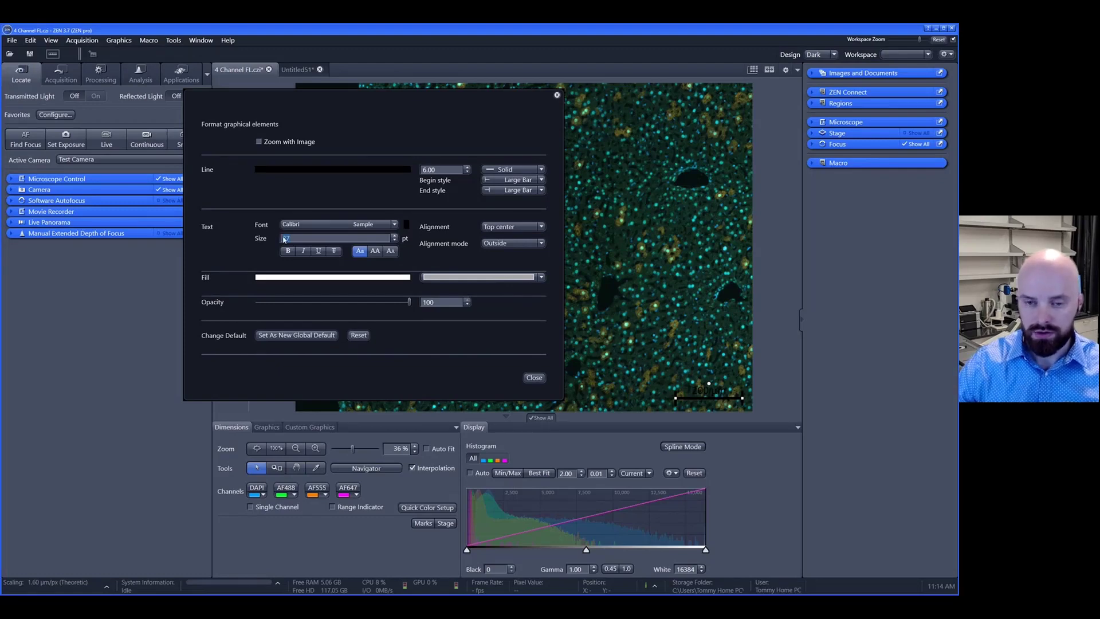
{"action": "type", "text": "60"}
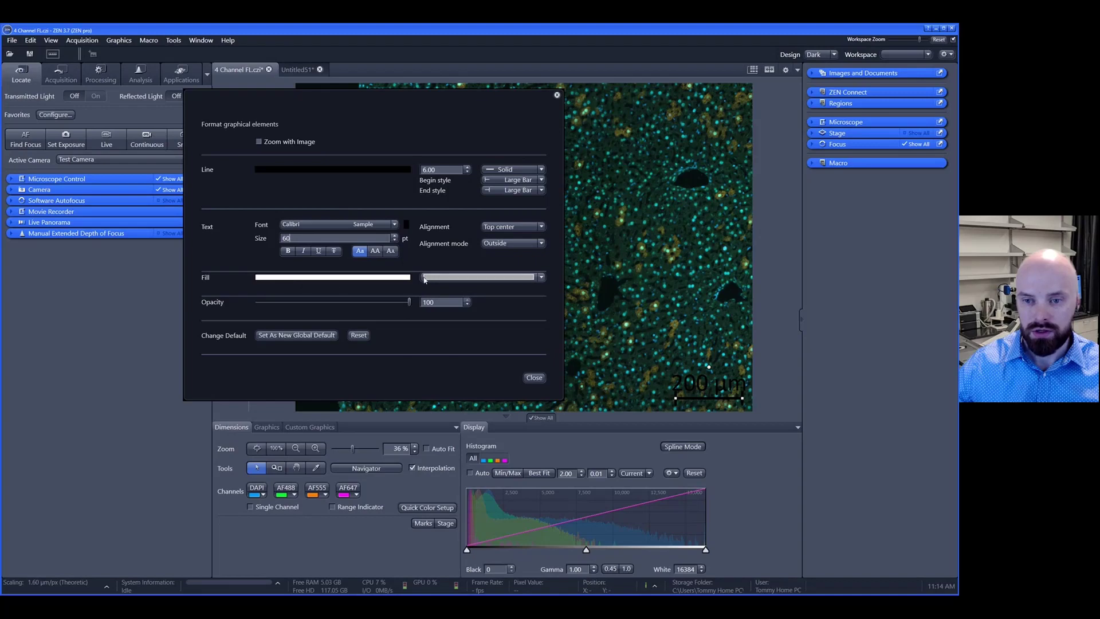
Step: Give the scale bar a solid white fill box, save as global default, and close formatting
{"action": "left_click", "coordinate": [542, 278]}
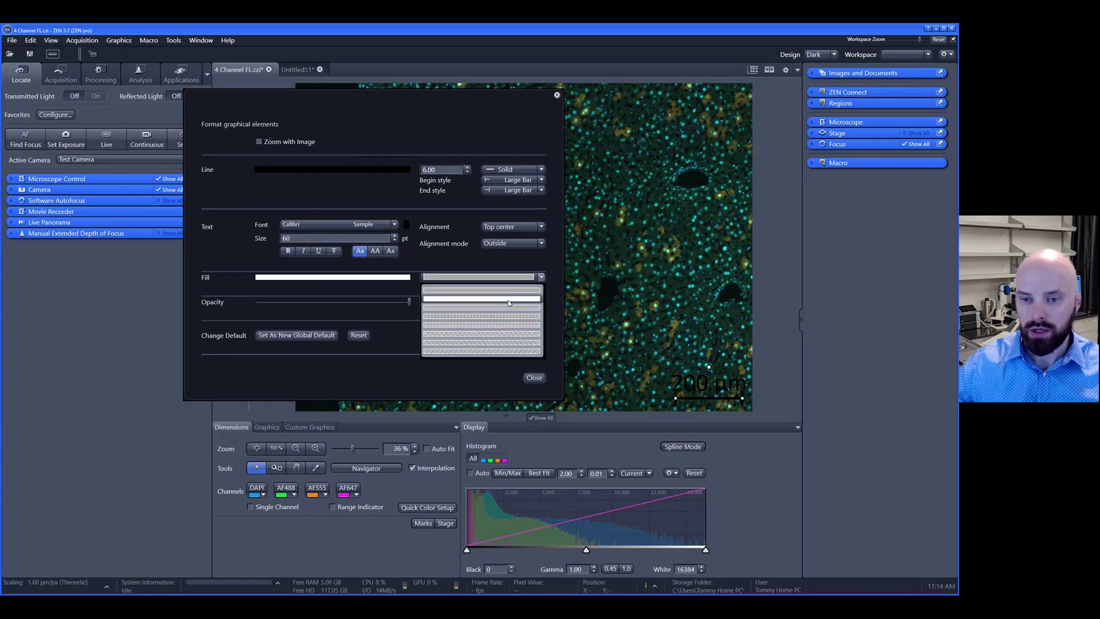
{"action": "left_click", "coordinate": [507, 299]}
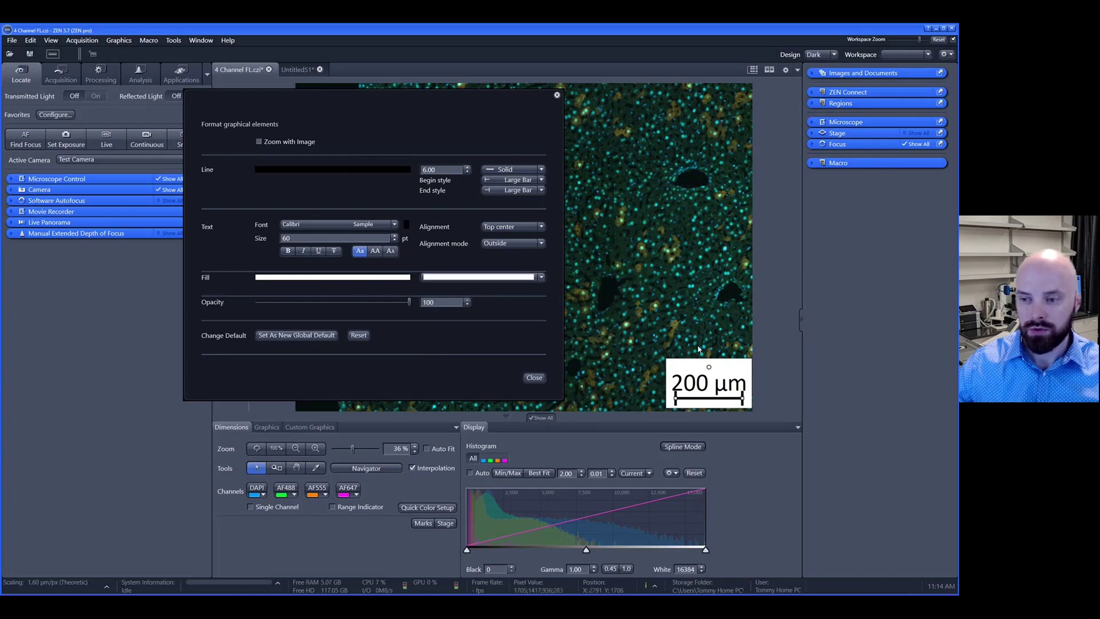
{"action": "left_click", "coordinate": [306, 278]}
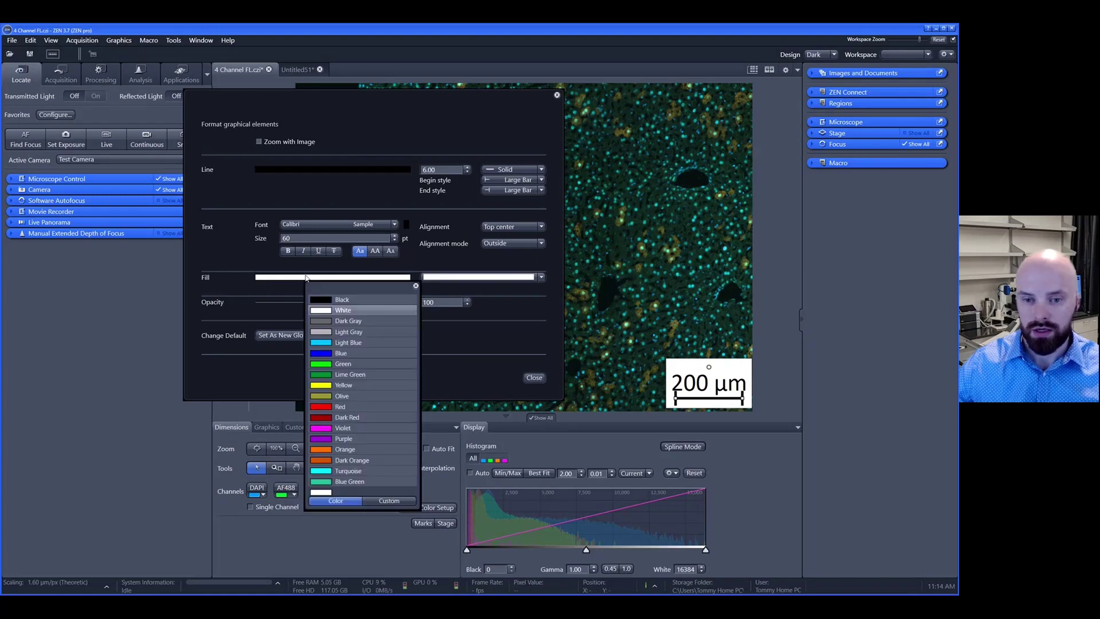
{"action": "left_click", "coordinate": [335, 344]}
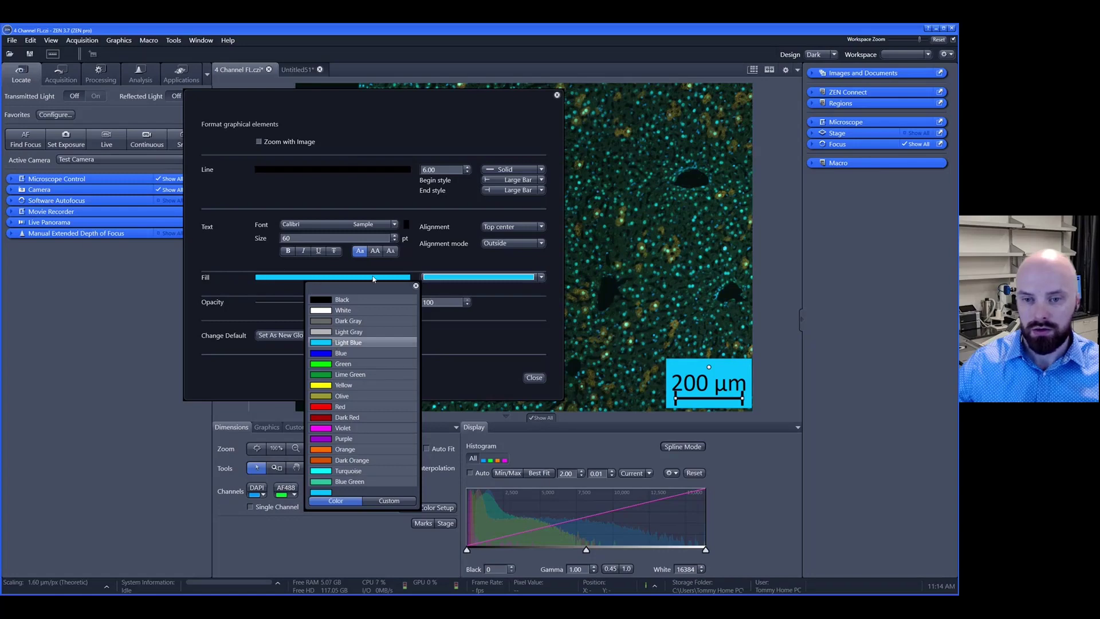
{"action": "left_click", "coordinate": [338, 310]}
{"action": "left_click", "coordinate": [270, 291]}
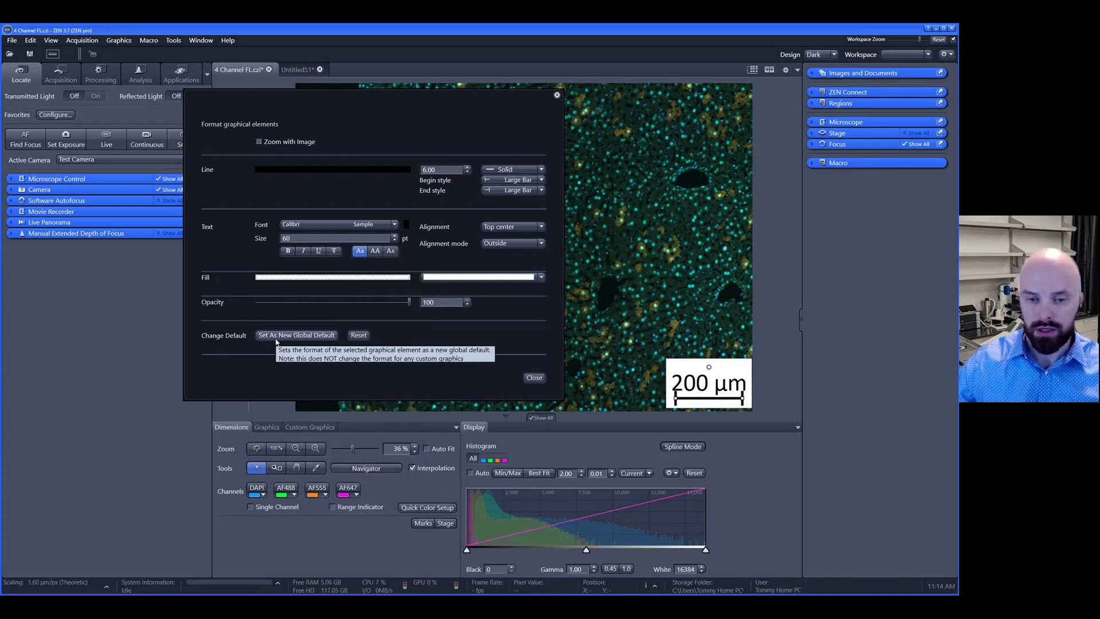
{"action": "left_click", "coordinate": [274, 339]}
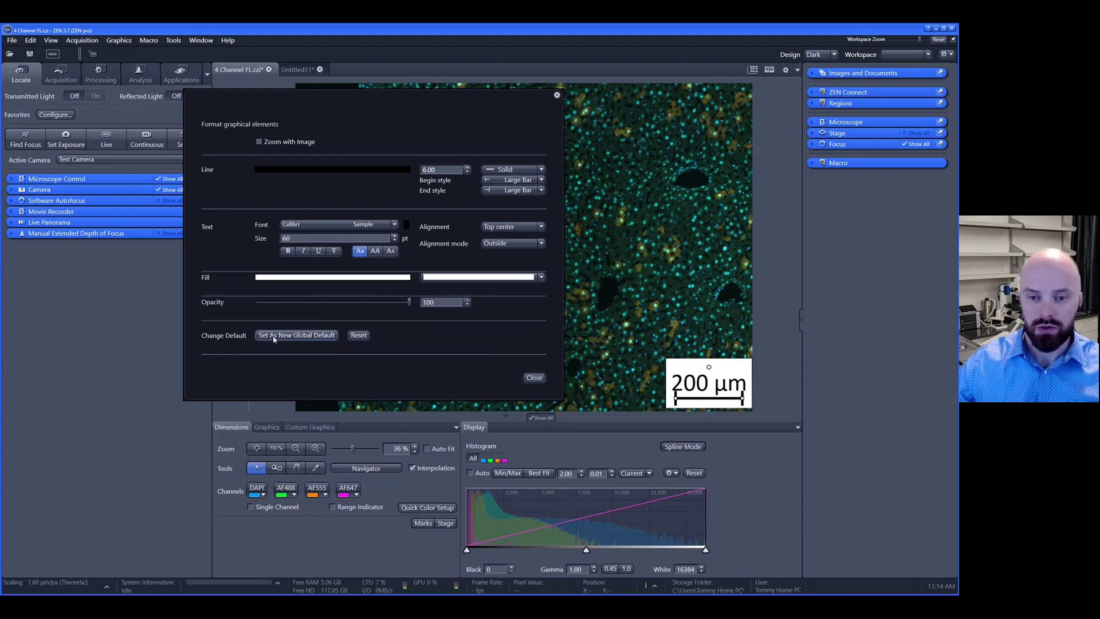
{"action": "left_click", "coordinate": [534, 377]}
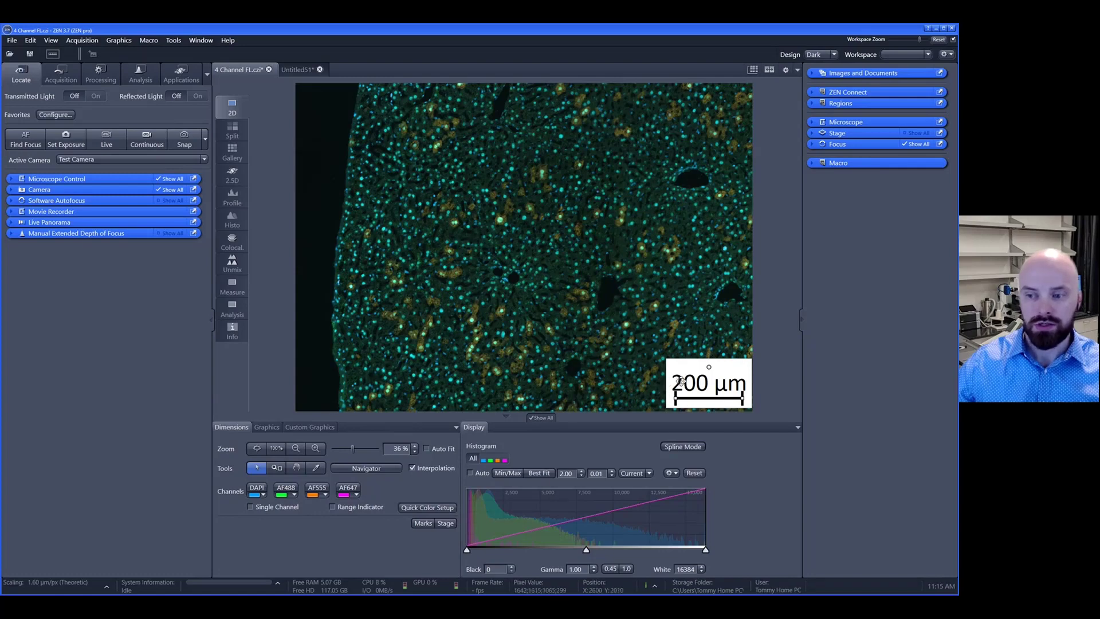
Step: Replace the 200 µm bar with a new 100 µm scale bar, nudged slightly left
{"action": "key", "text": "Delete"}
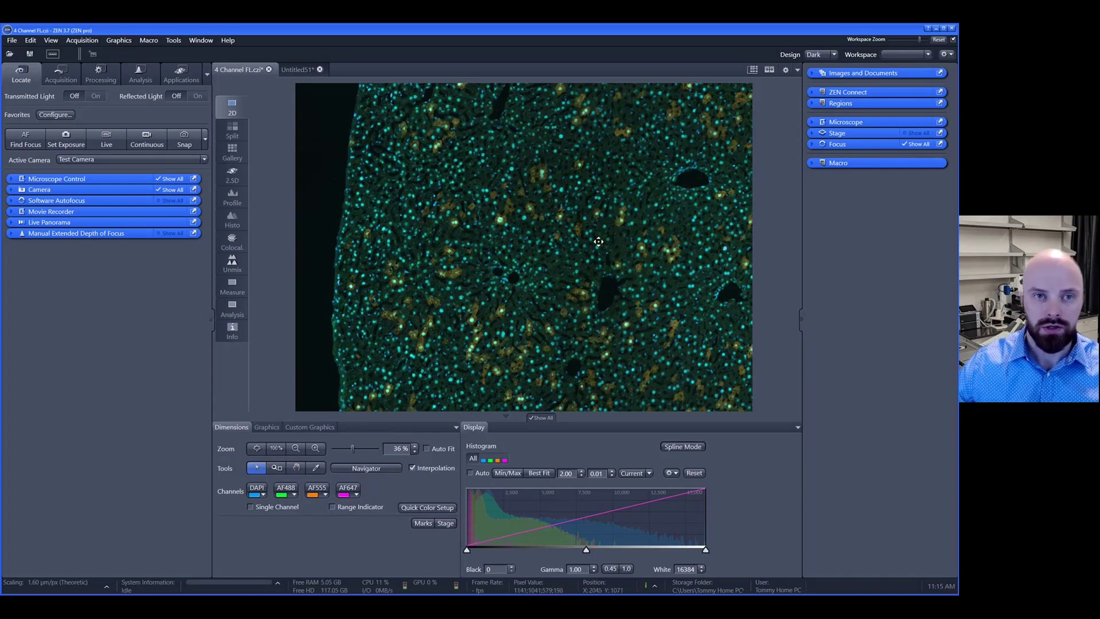
{"action": "left_click", "coordinate": [116, 41]}
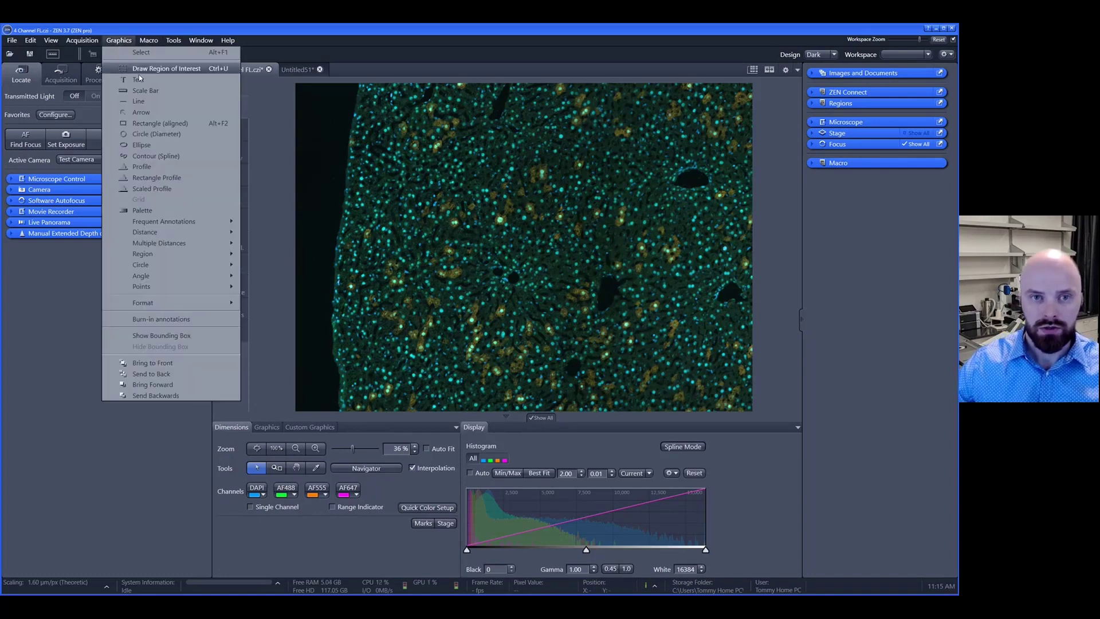
{"action": "left_click", "coordinate": [144, 92]}
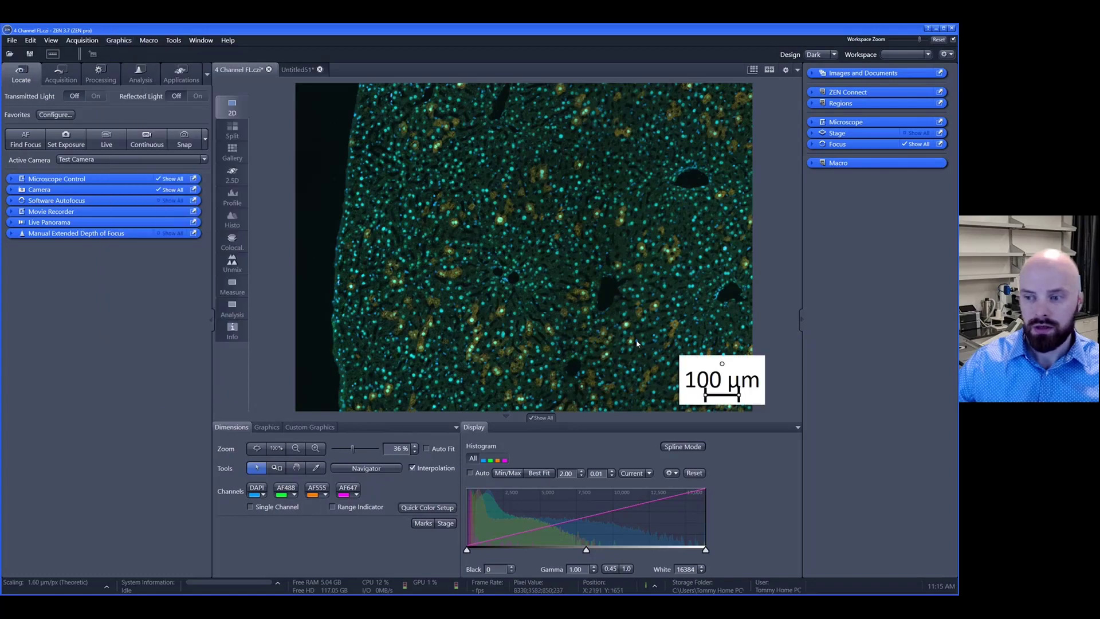
{"action": "left_click_drag", "start_coordinate": [718, 379], "coordinate": [687, 377]}
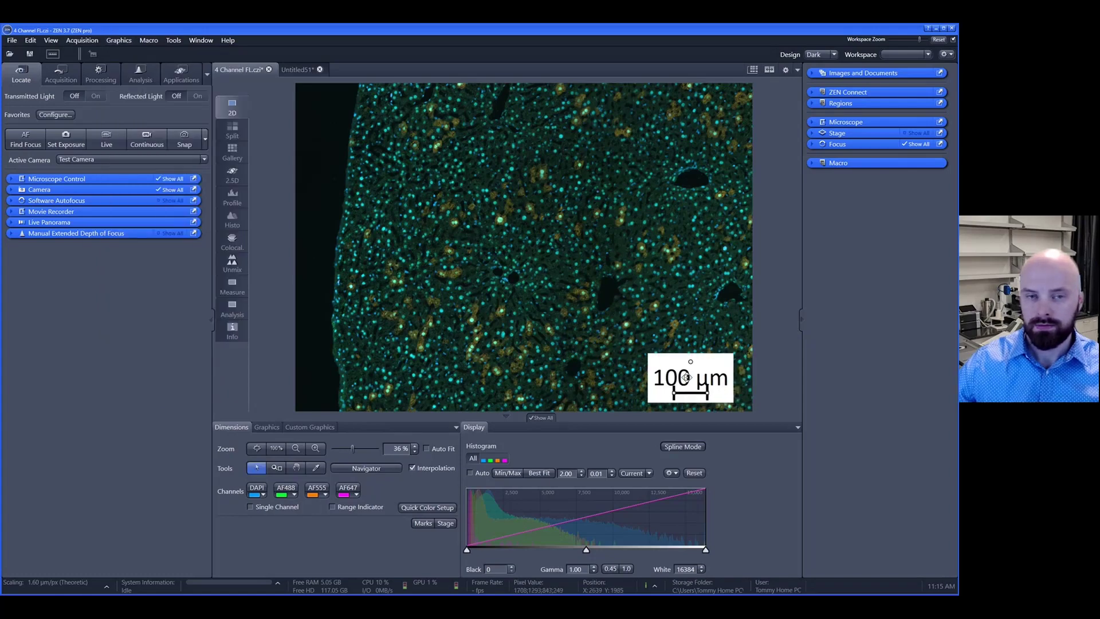